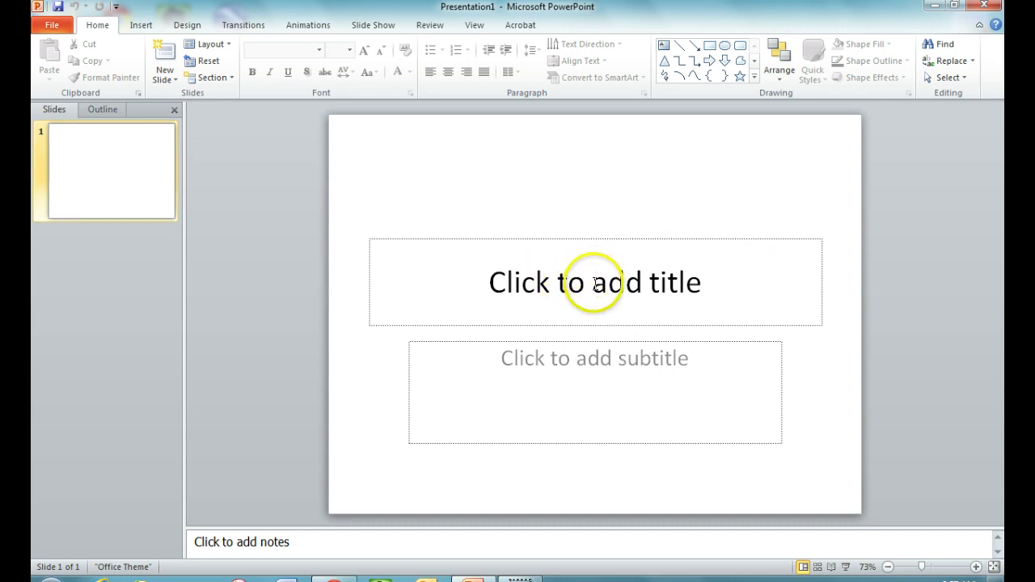
# Step: Title the first slide 'Maryland' and enter the presenter's name as the subtitle
pyautogui.click(638, 280)
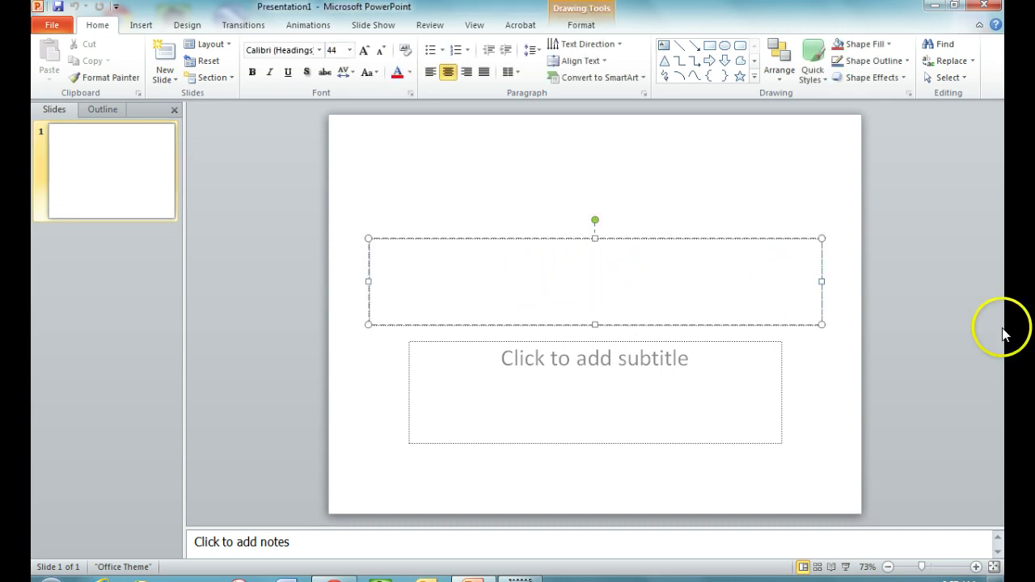
pyautogui.write('Mar')
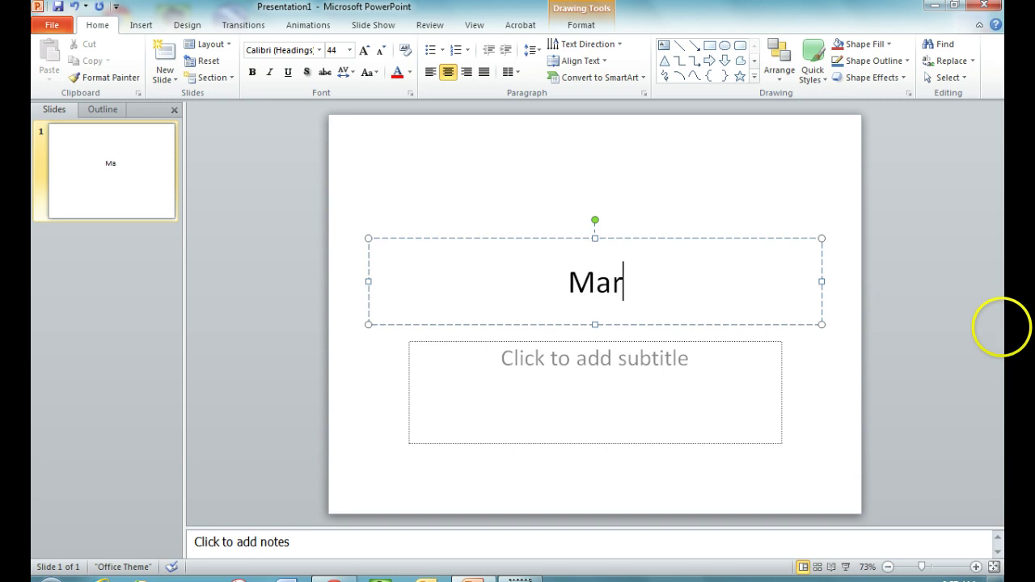
pyautogui.write('yland')
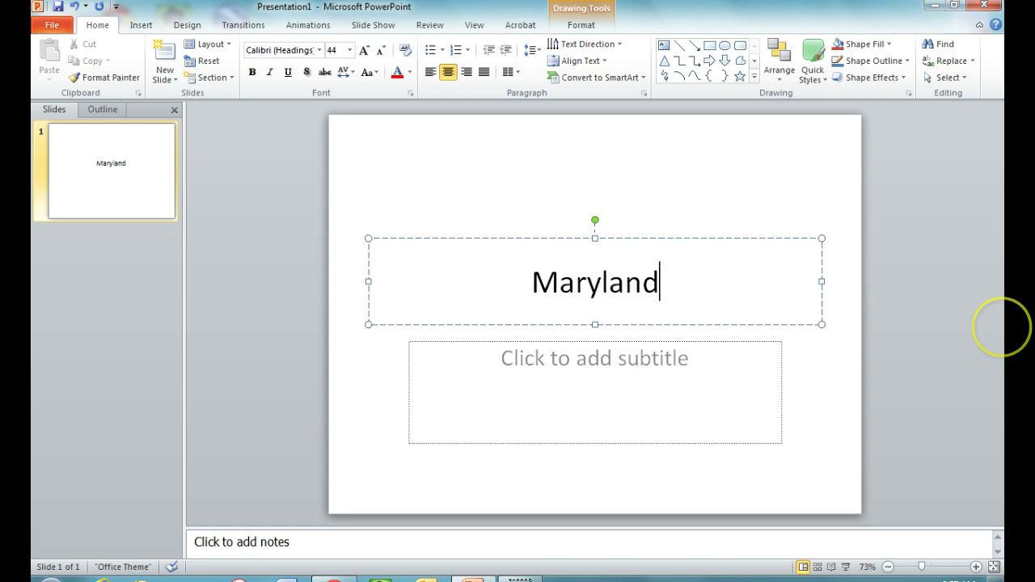
pyautogui.click(737, 386)
pyautogui.write('Ms. Thomas')
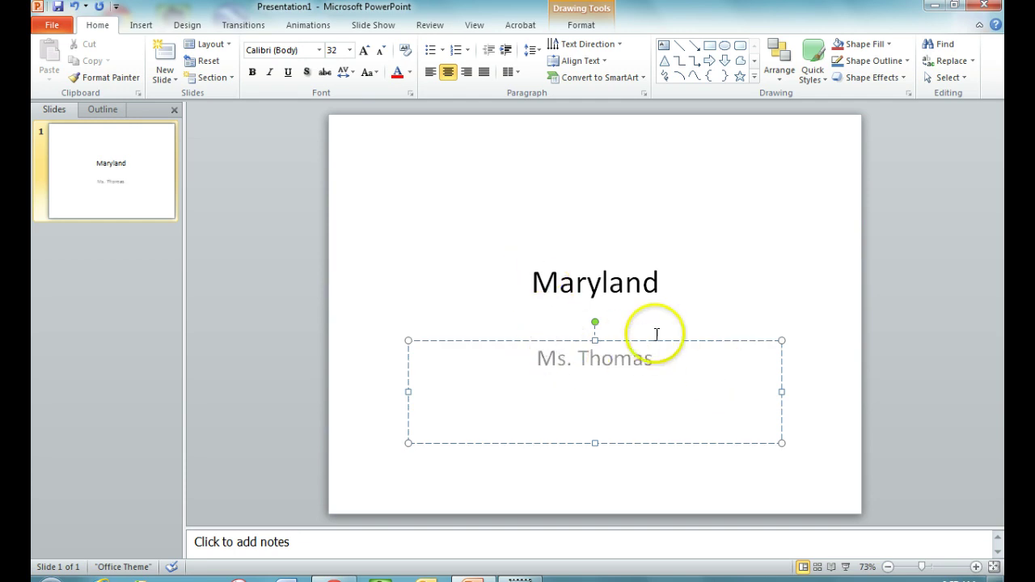
pyautogui.click(841, 316)
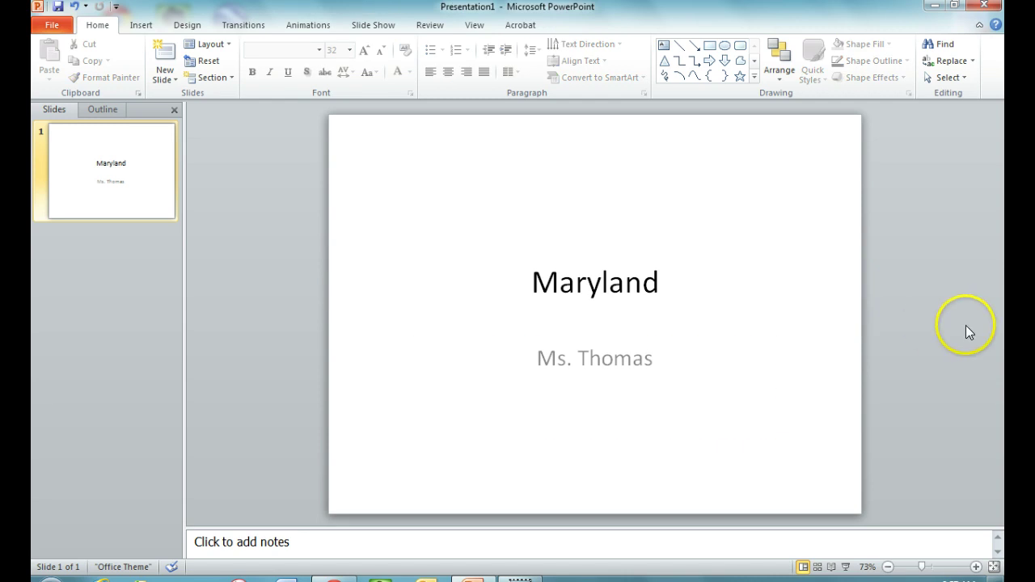
# Step: Add a new Title and Content slide and title it 'Fast Facts'
pyautogui.click(176, 81)
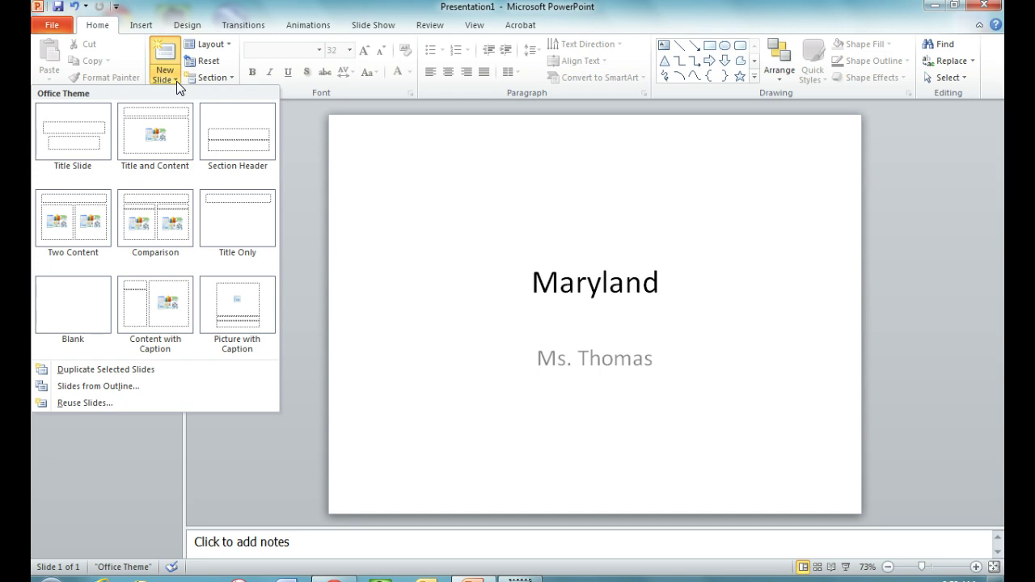
pyautogui.click(178, 143)
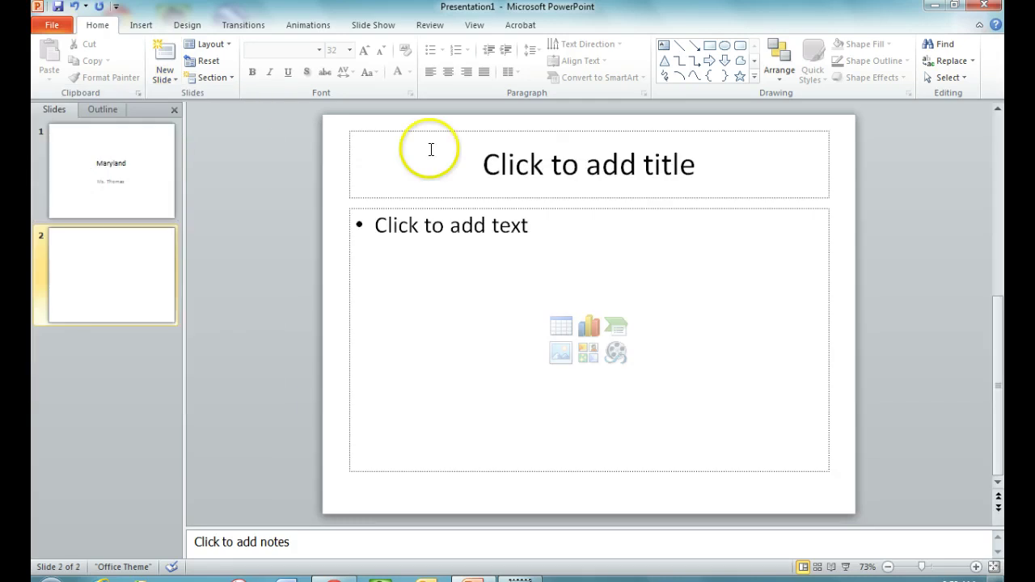
pyautogui.click(578, 172)
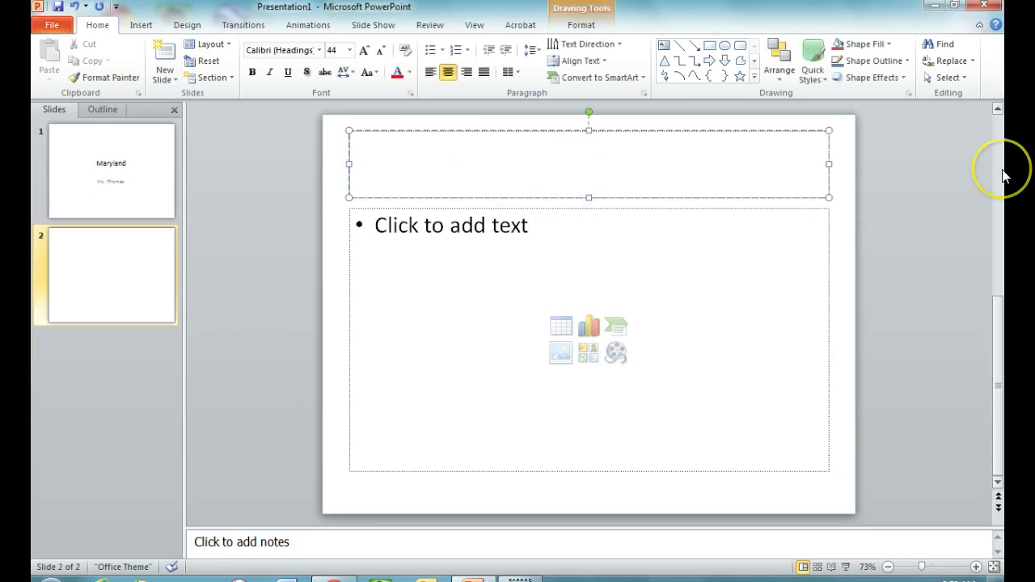
pyautogui.write('Fast Ca')
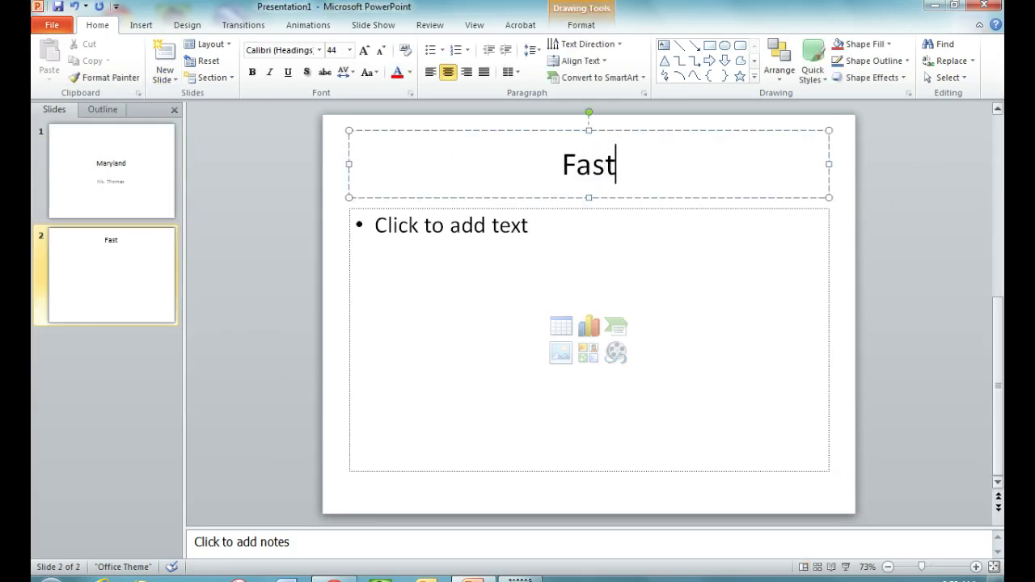
pyautogui.press('BackSpace')
pyautogui.press('BackSpace')
pyautogui.write('Facts')
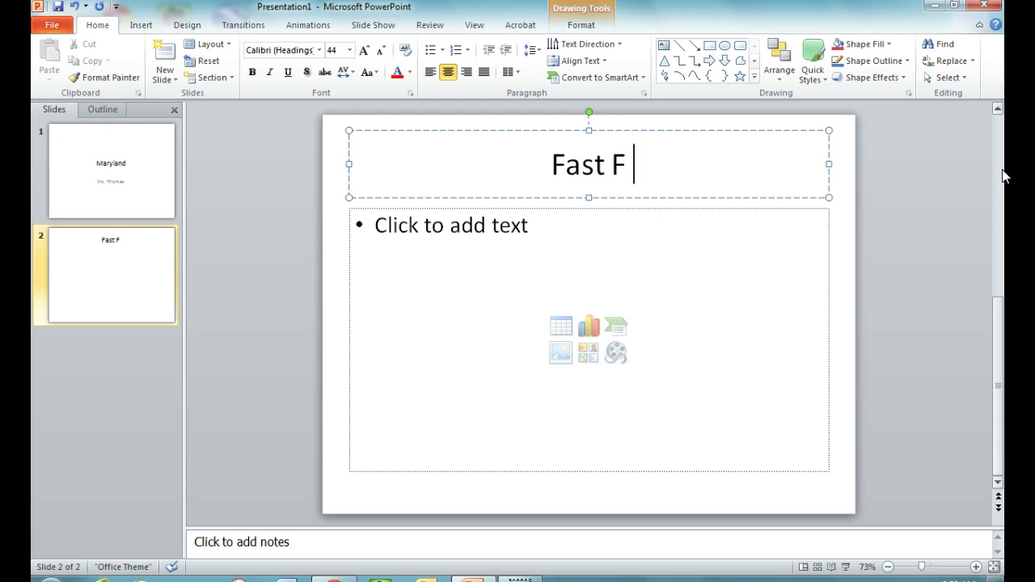
pyautogui.click(521, 255)
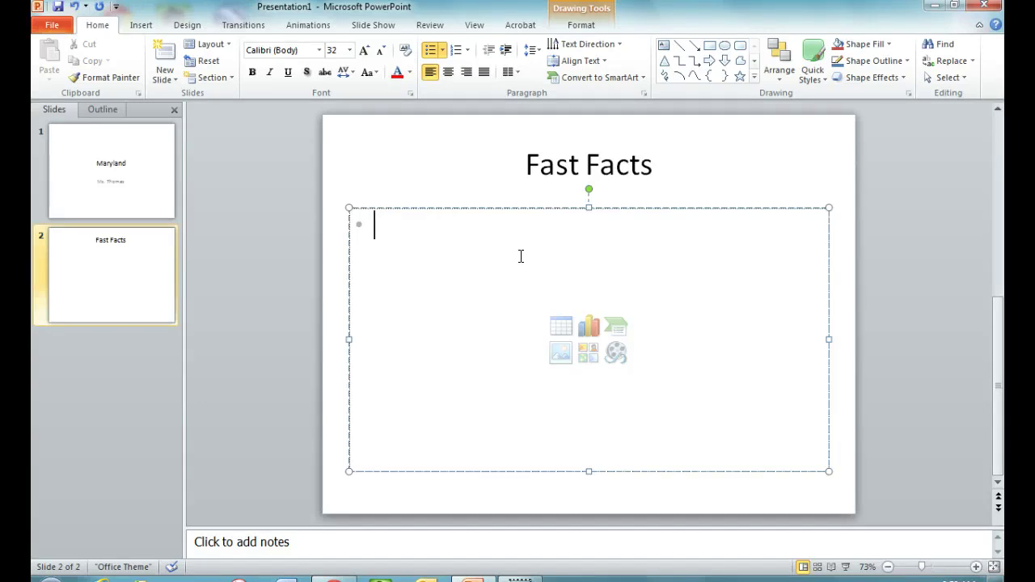
# Step: Enter bullets 'Maryland Colony founded: 1632', 'Maryland State Bird: Oriole', 'Maryland Capital: Annapolis'
pyautogui.write('Ma')
pyautogui.press('BackSpace')
pyautogui.press('BackSpace')
pyautogui.write('Maryland Colony fou')
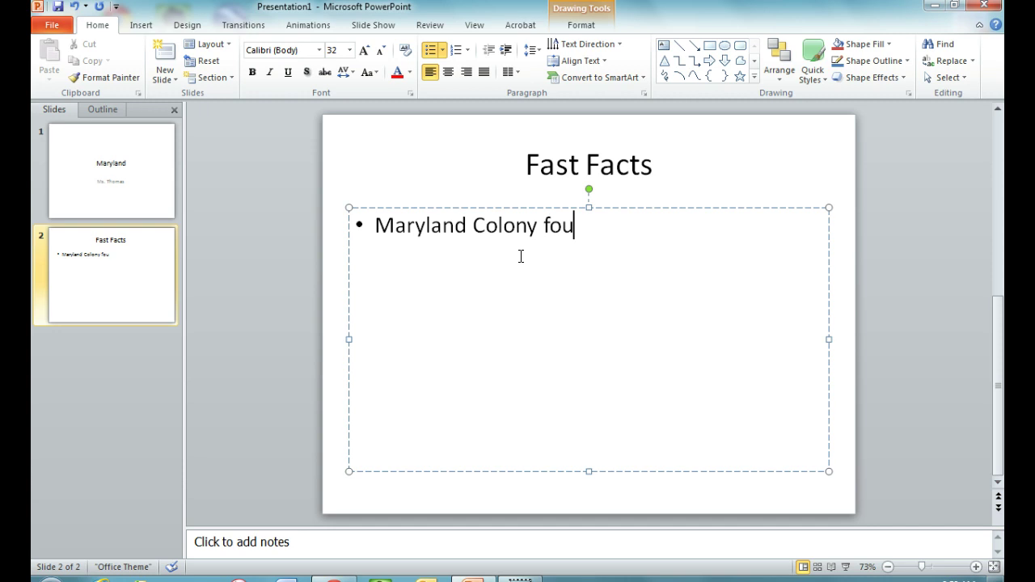
pyautogui.write('nded:  1632')
pyautogui.press('Return')
pyautogui.write('Maryland')
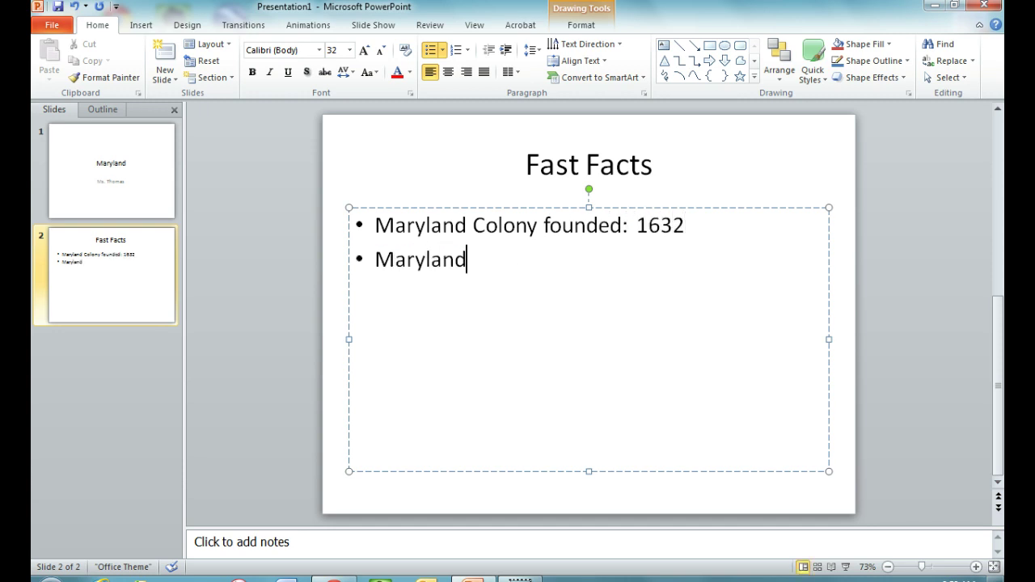
pyautogui.write(' State Bird:')
pyautogui.press('BackSpace')
pyautogui.press('BackSpace')
pyautogui.write('Oriole')
pyautogui.press('Return')
pyautogui.write('Maryland Capital:')
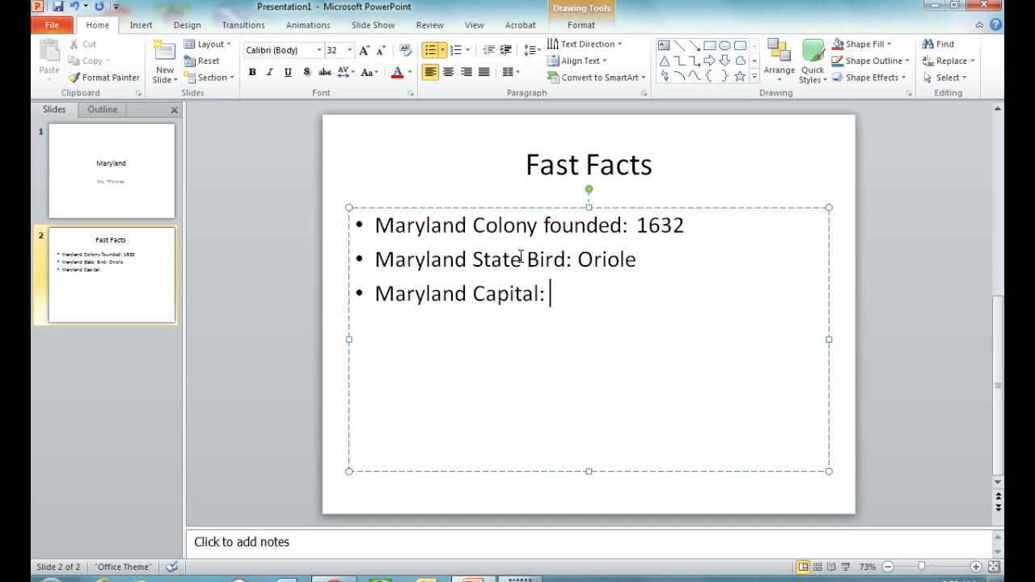
pyautogui.write('Annapolis')
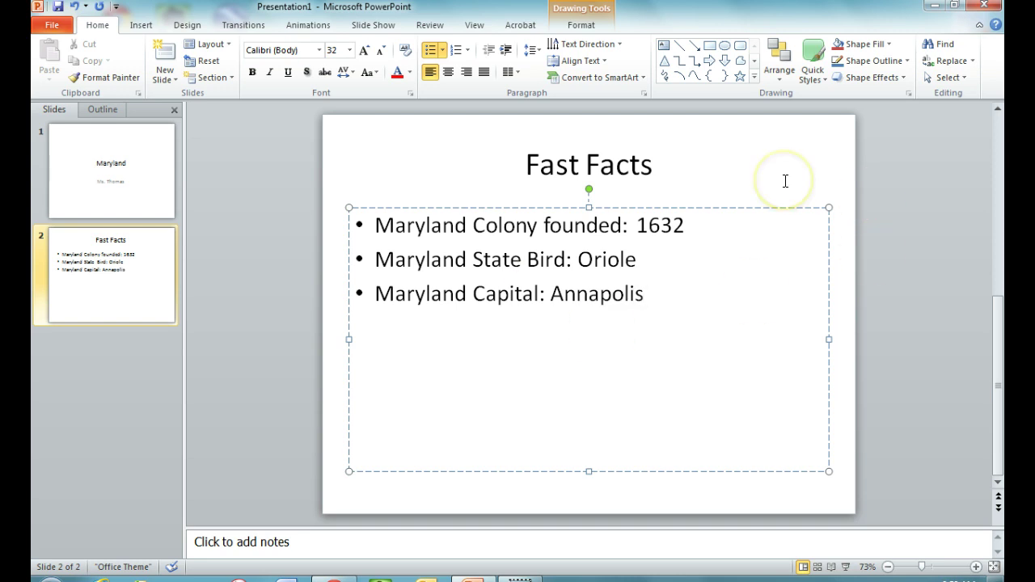
pyautogui.scroll(2, 312, 191)
pyautogui.click(138, 291)
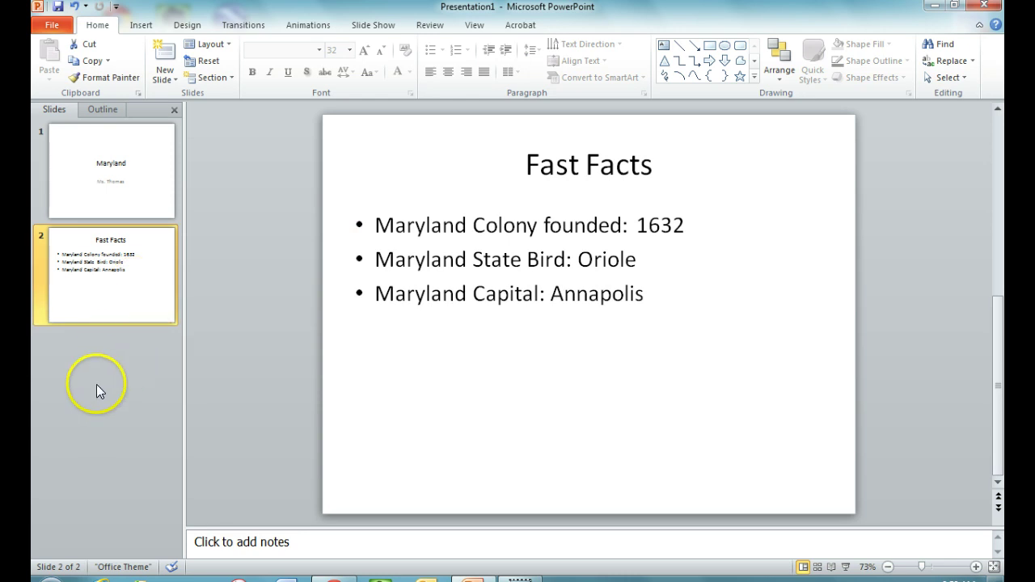
# Step: Add a third Title and Content slide after Fast Facts and remove the body's bullet
pyautogui.click(100, 331)
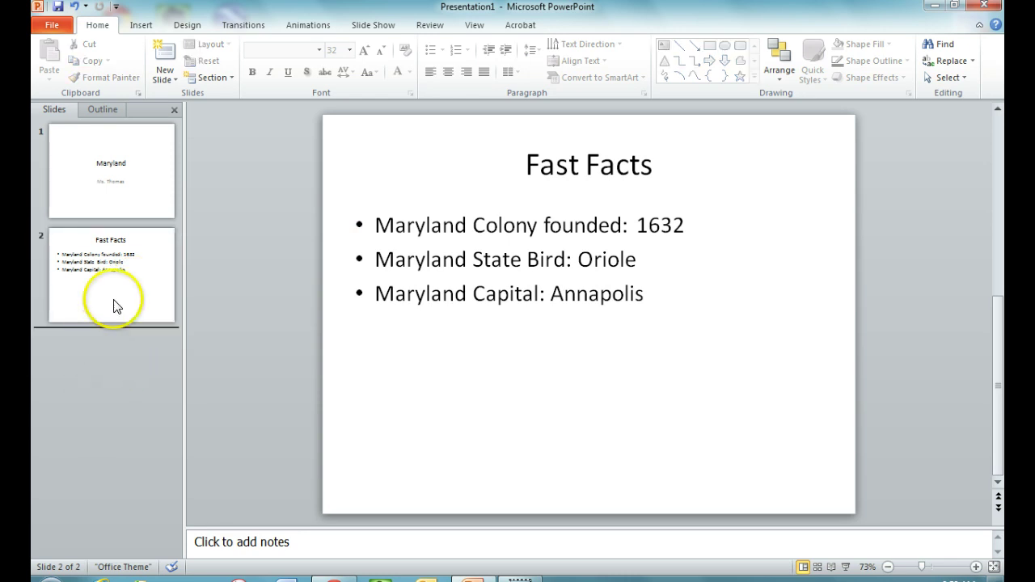
pyautogui.click(169, 79)
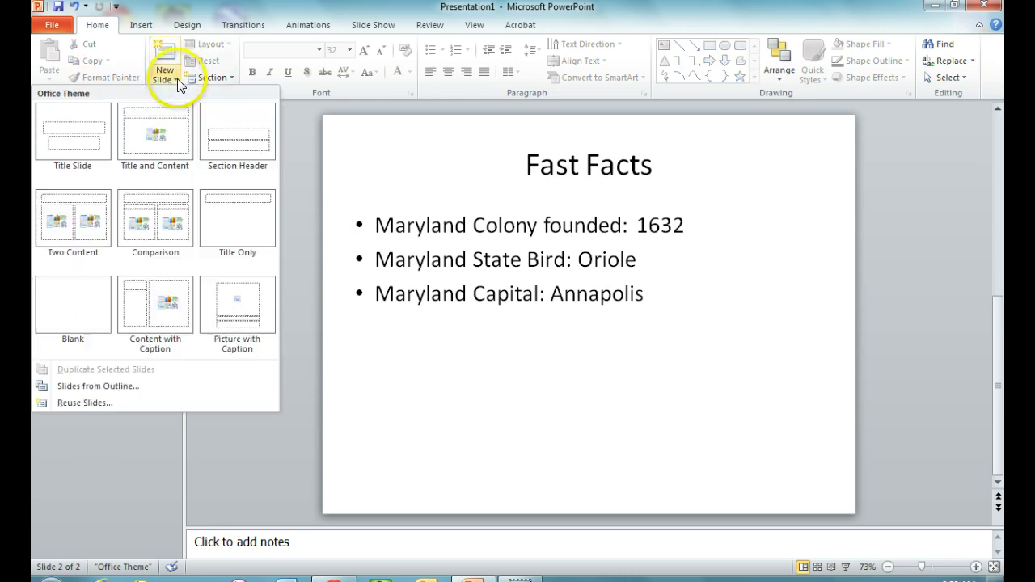
pyautogui.click(170, 132)
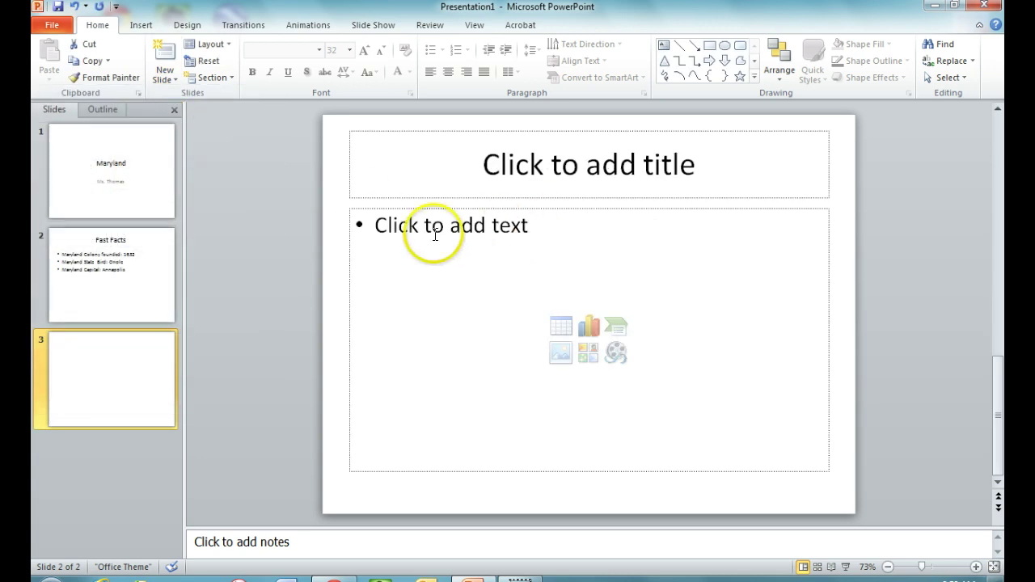
pyautogui.click(554, 372)
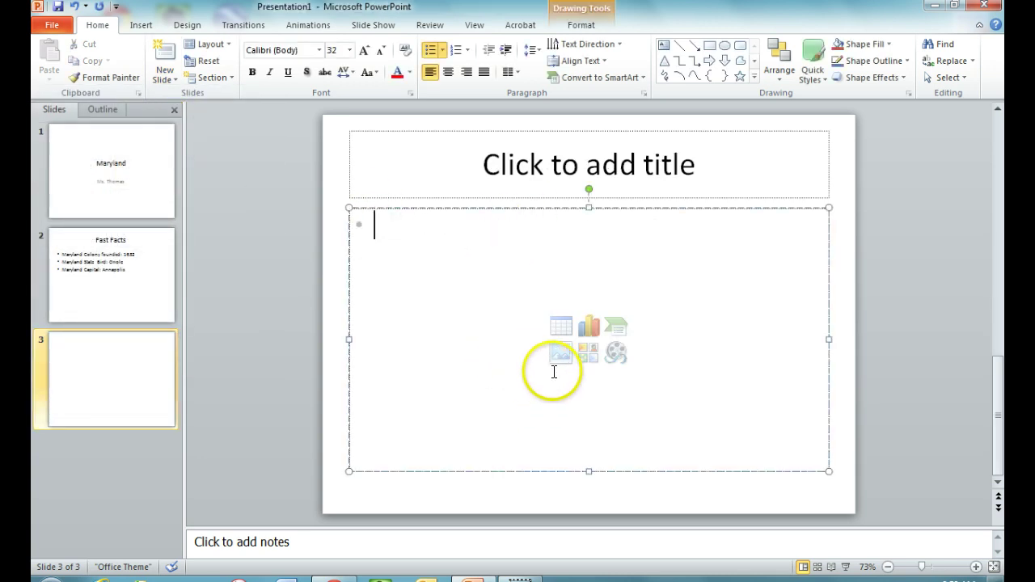
pyautogui.press('BackSpace')
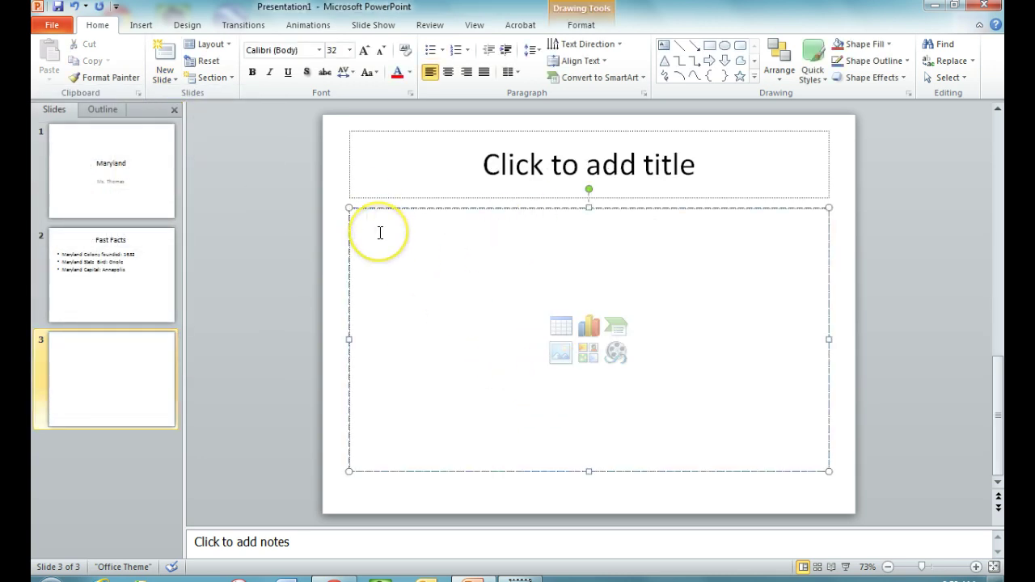
pyautogui.click(562, 354)
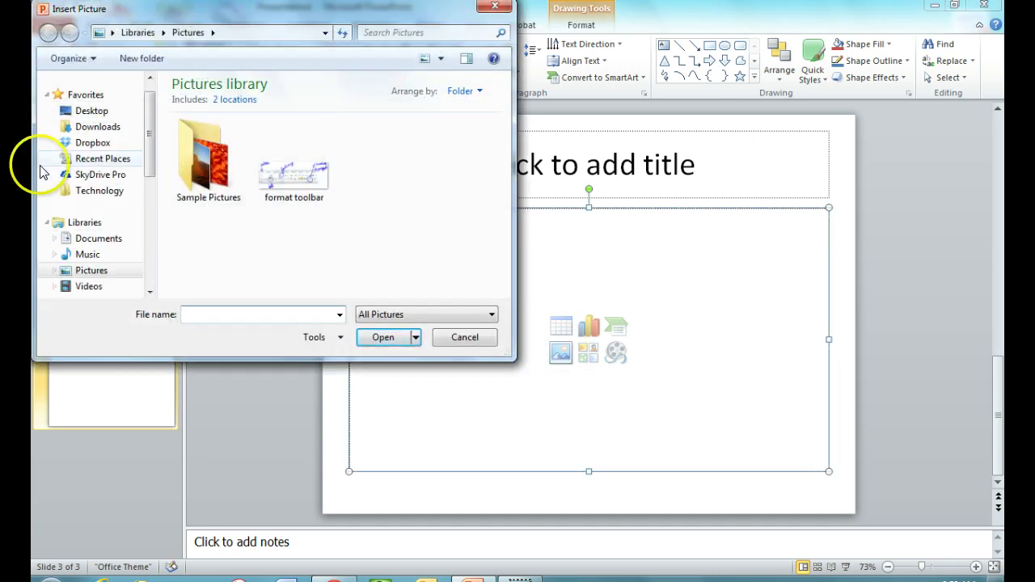
# Step: Insert the 'MD state flag' picture from the Desktop onto slide 3
pyautogui.click(146, 176)
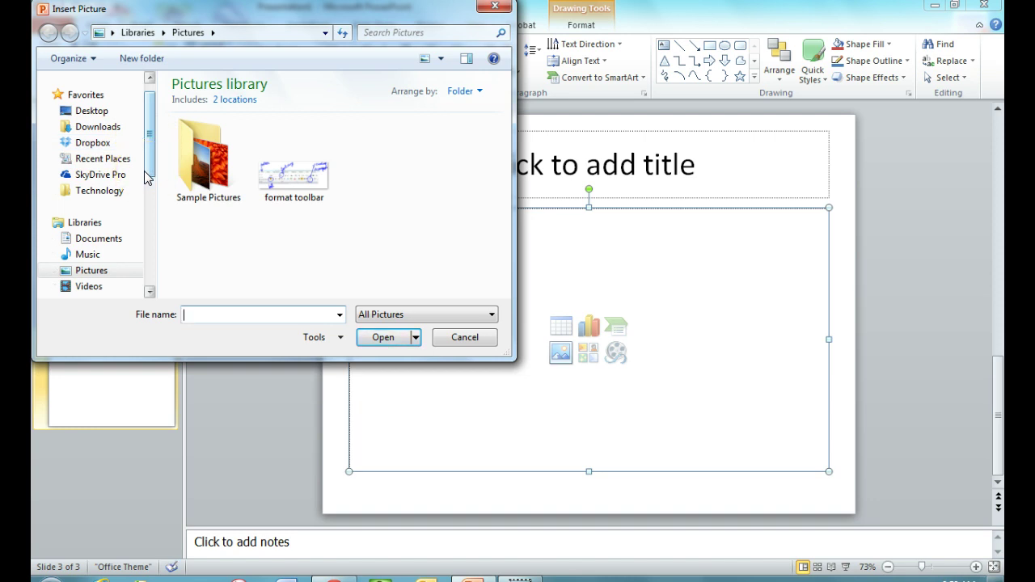
pyautogui.click(147, 172)
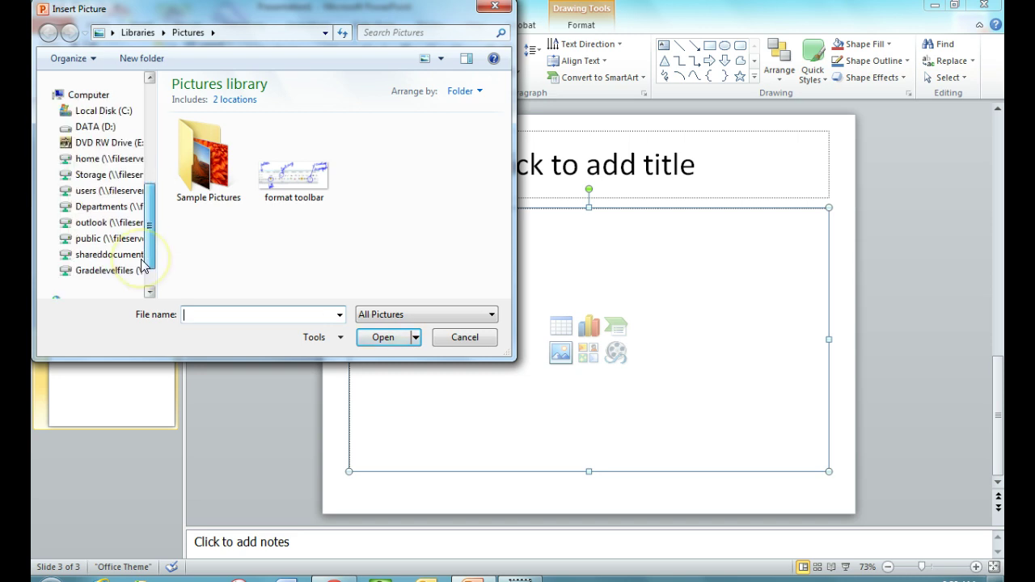
pyautogui.moveTo(144, 265); pyautogui.dragTo(148, 146)
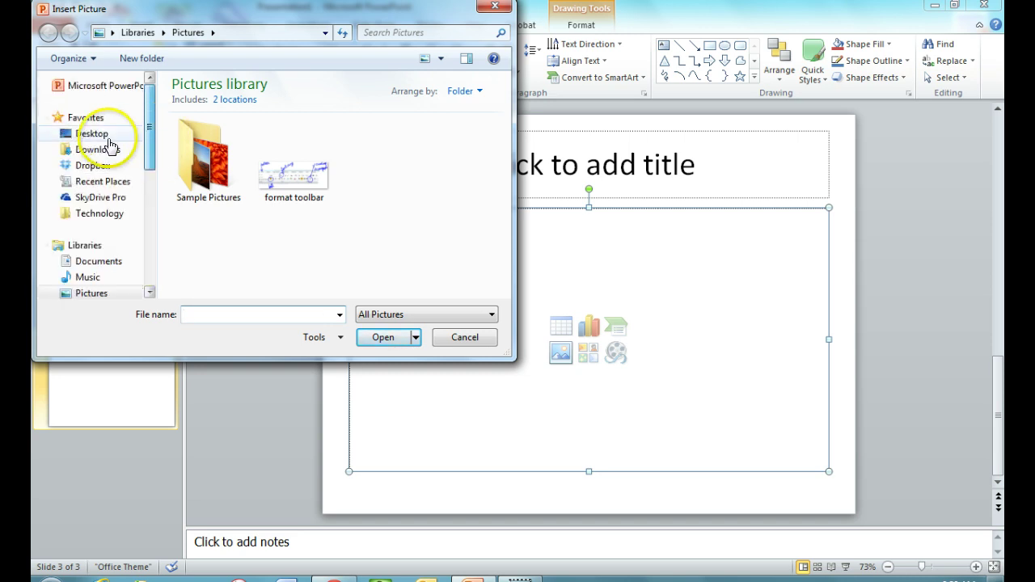
pyautogui.click(101, 135)
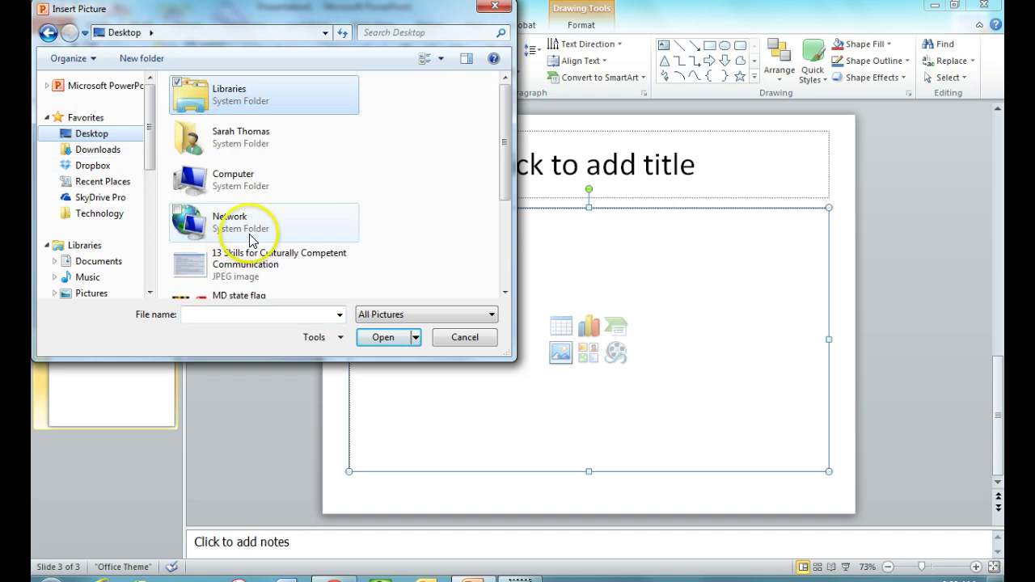
pyautogui.scroll(-2, 503, 284)
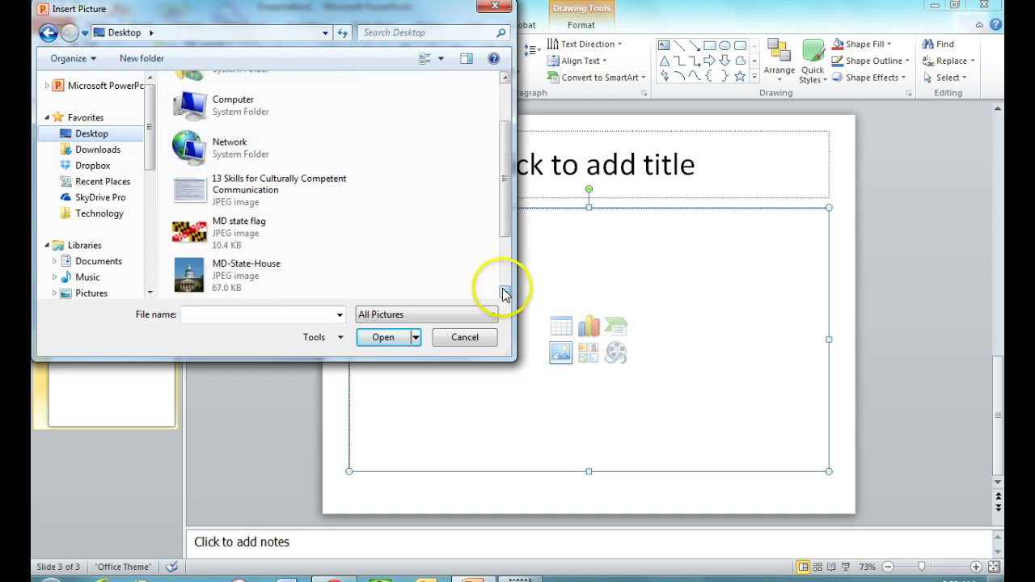
pyautogui.click(233, 245)
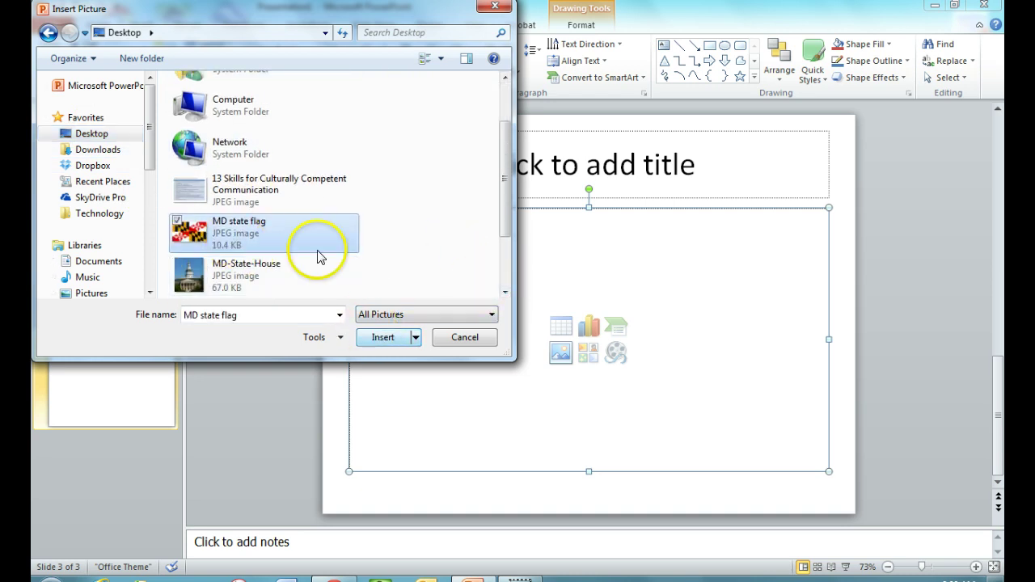
pyautogui.click(383, 337)
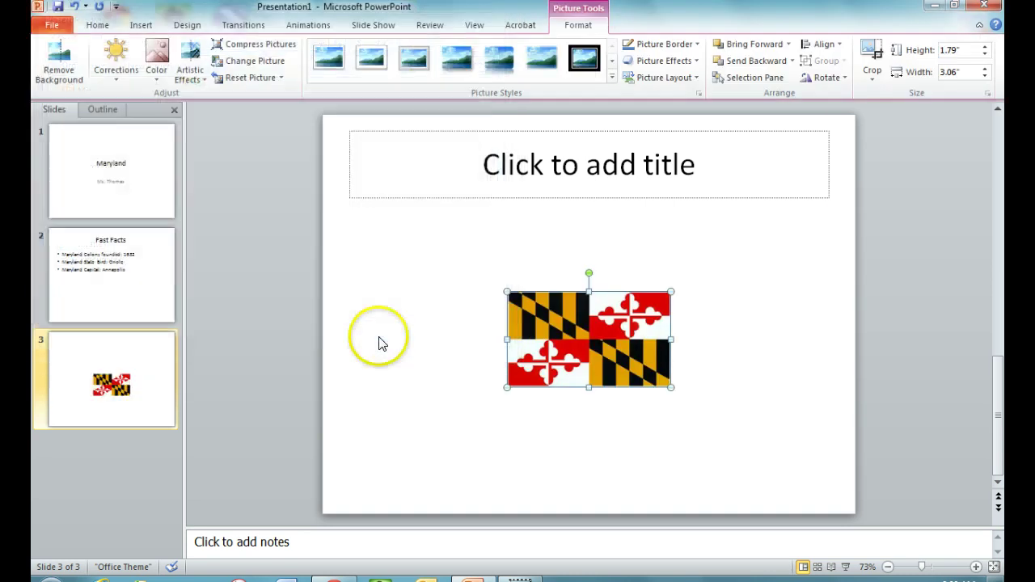
# Step: Enlarge the flag picture from its corners to about 3.78 by 6.47 inches
pyautogui.click(757, 351)
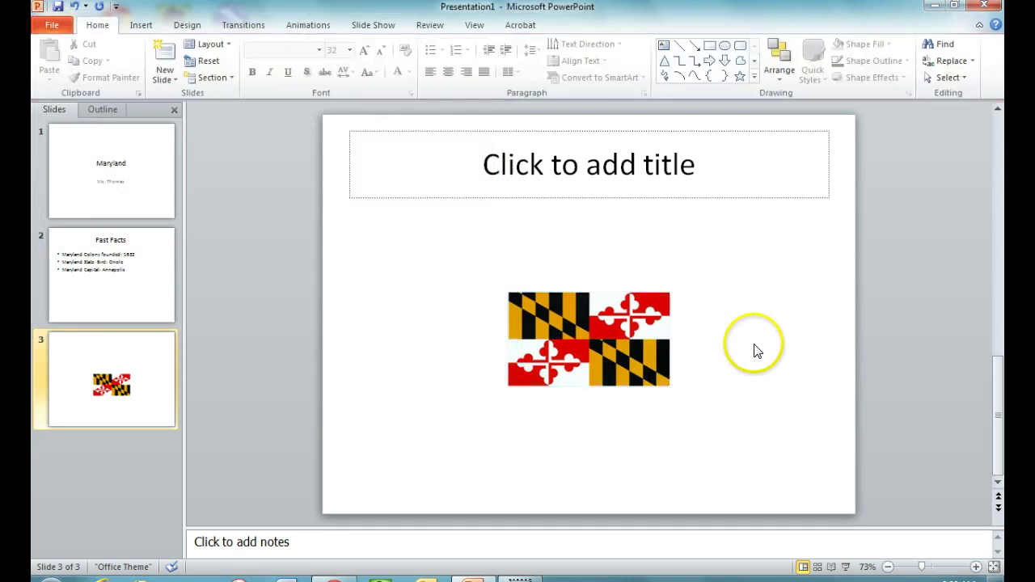
pyautogui.click(558, 349)
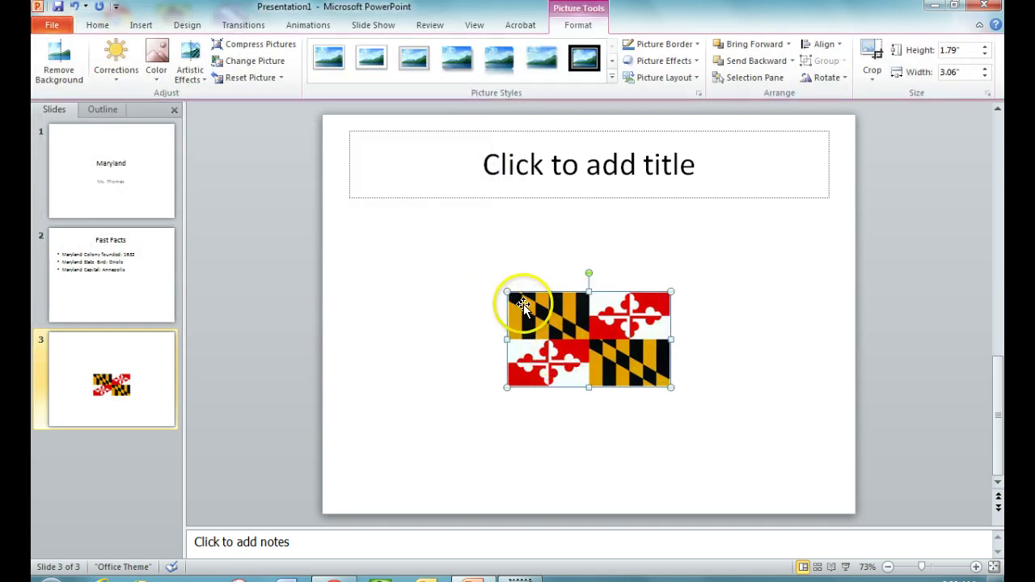
pyautogui.moveTo(505, 292); pyautogui.dragTo(376, 237)
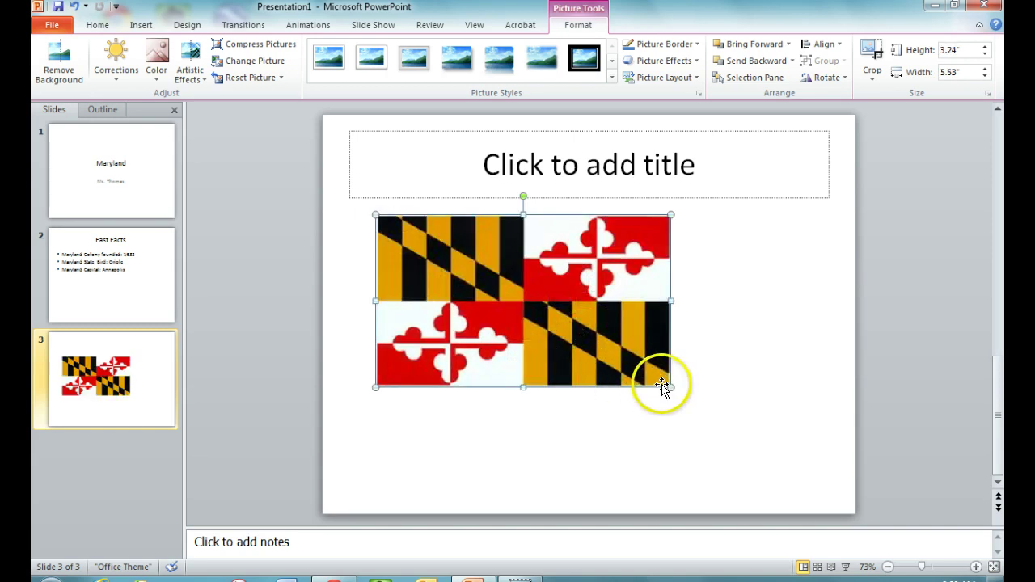
pyautogui.moveTo(668, 388); pyautogui.dragTo(719, 415)
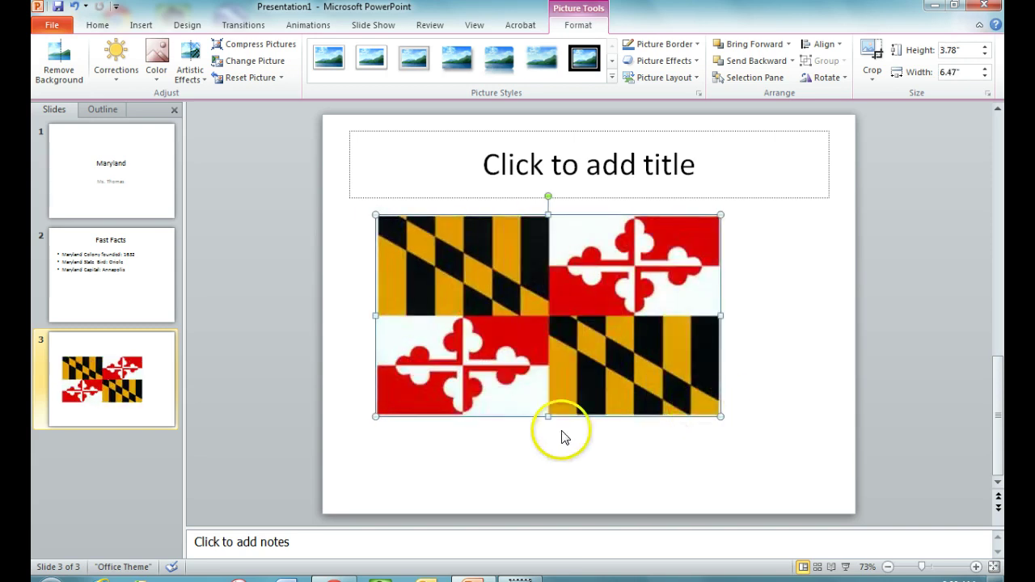
pyautogui.click(560, 453)
# Step: Reposition the enlarged flag so it sits centred below the title
pyautogui.moveTo(577, 316); pyautogui.dragTo(628, 342)
pyautogui.click(600, 468)
pyautogui.click(589, 371)
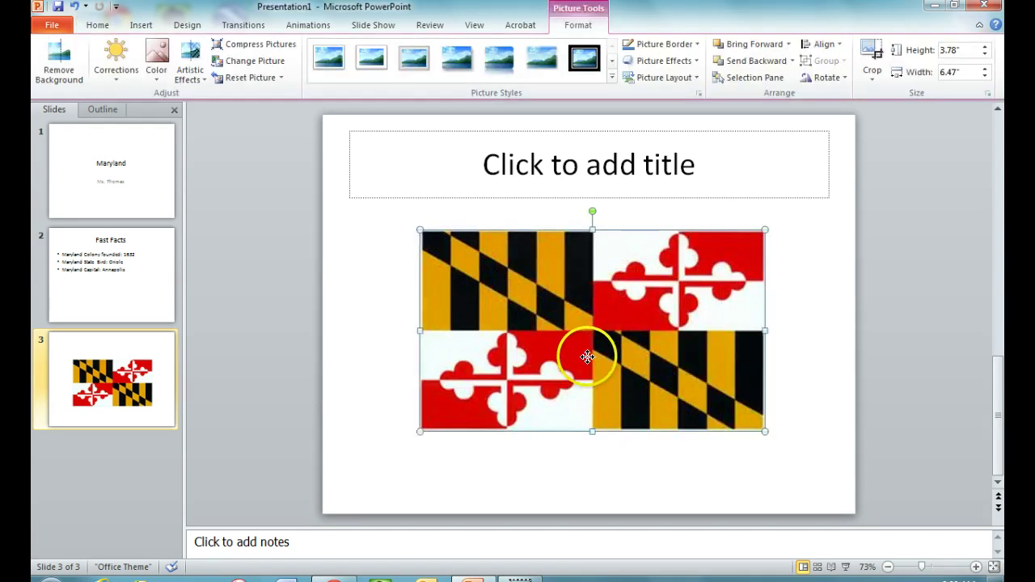
pyautogui.moveTo(600, 356); pyautogui.dragTo(590, 355)
pyautogui.click(814, 357)
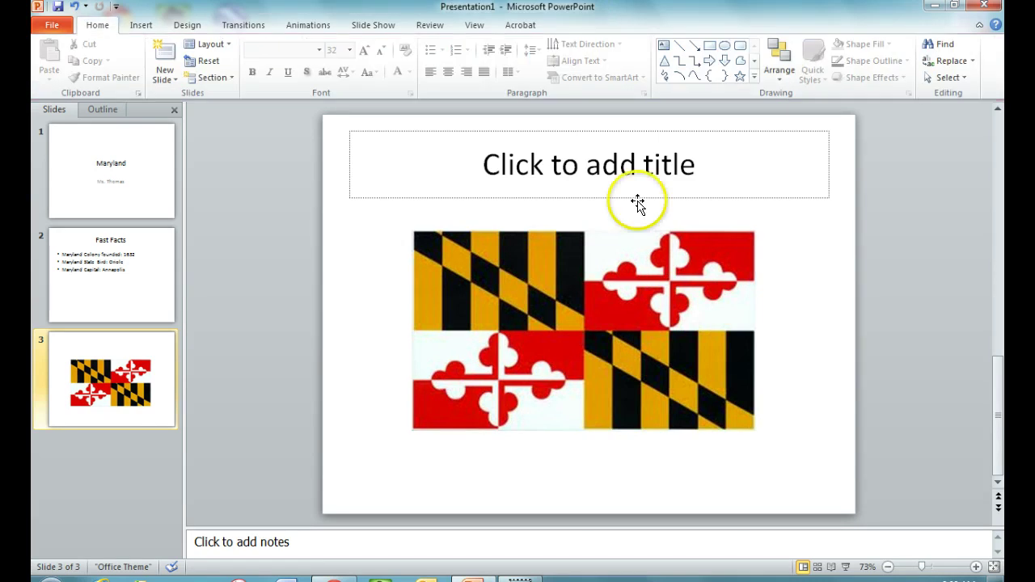
# Step: Give slide 3 the title 'Maryland State Flag'
pyautogui.click(631, 175)
pyautogui.write('Maryland')
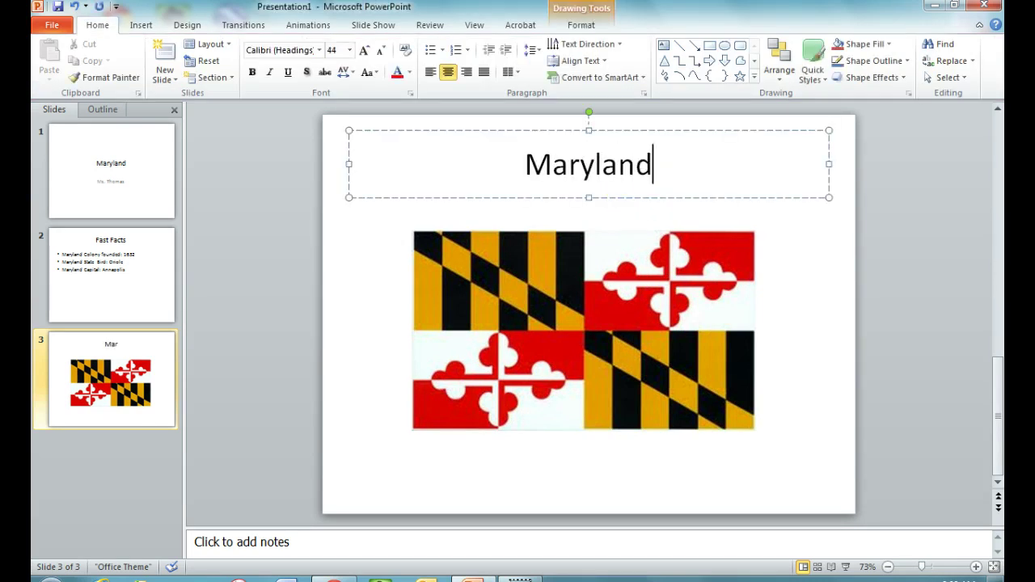
pyautogui.write(' State Flag')
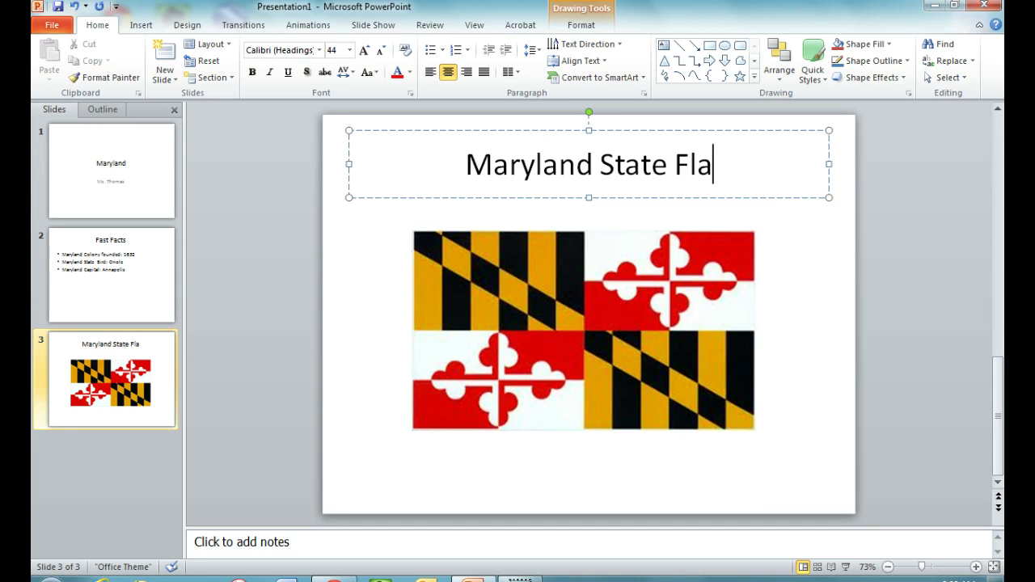
pyautogui.click(235, 373)
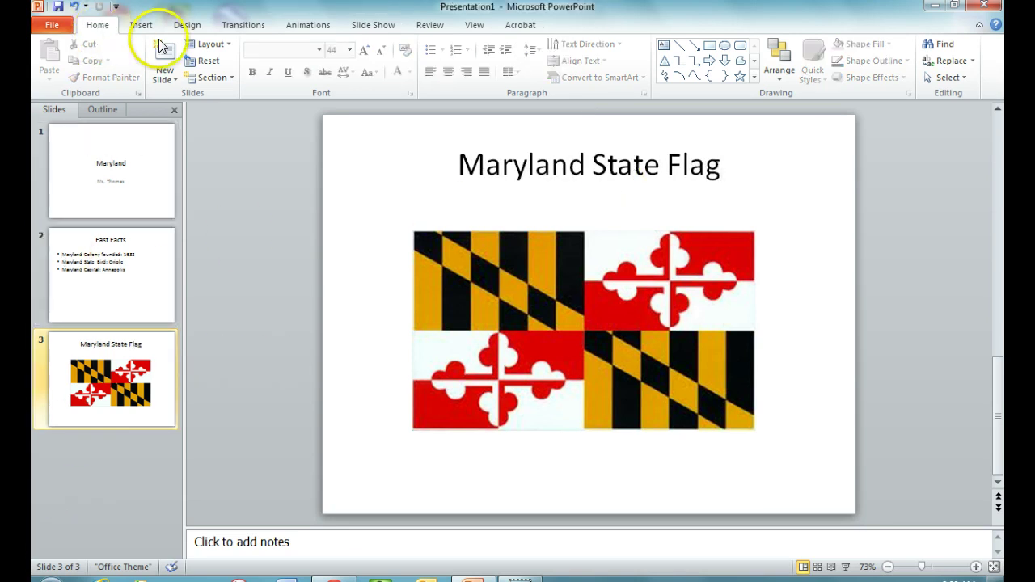
# Step: Add a fourth slide with the Two Content layout titled 'Maryland Sports'
pyautogui.click(179, 81)
pyautogui.click(97, 221)
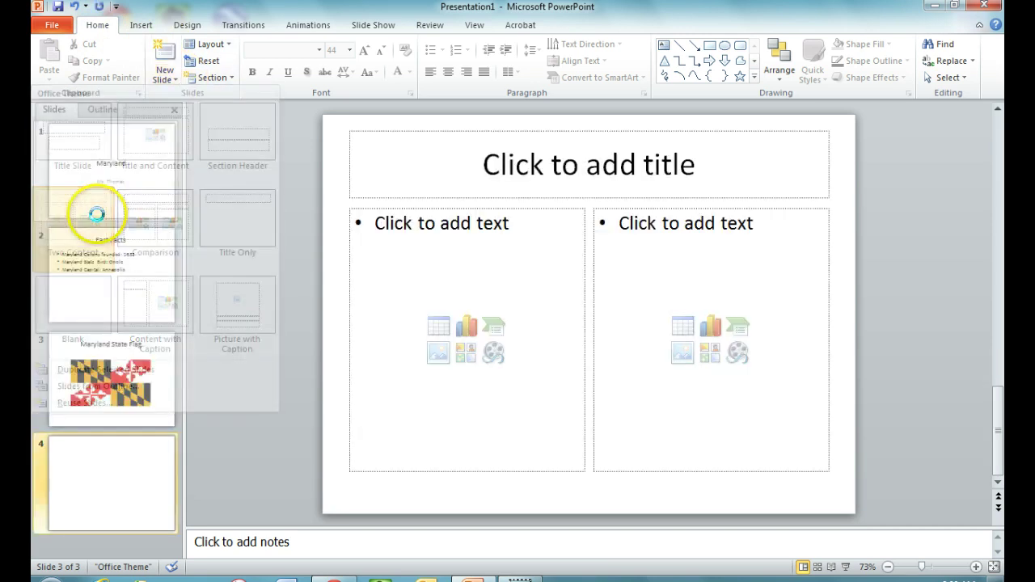
pyautogui.click(596, 168)
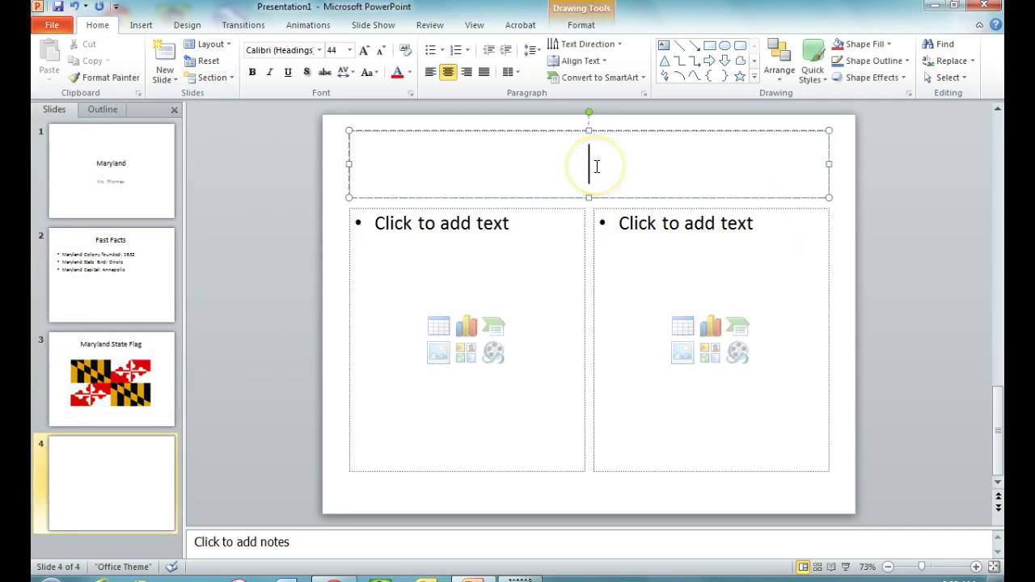
pyautogui.write('Maryl')
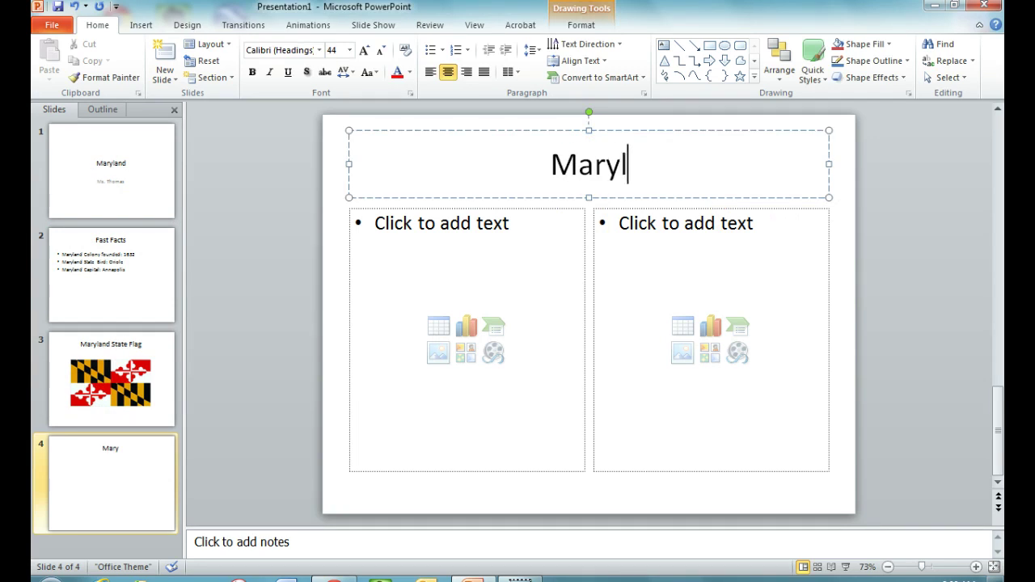
pyautogui.write('and Sports')
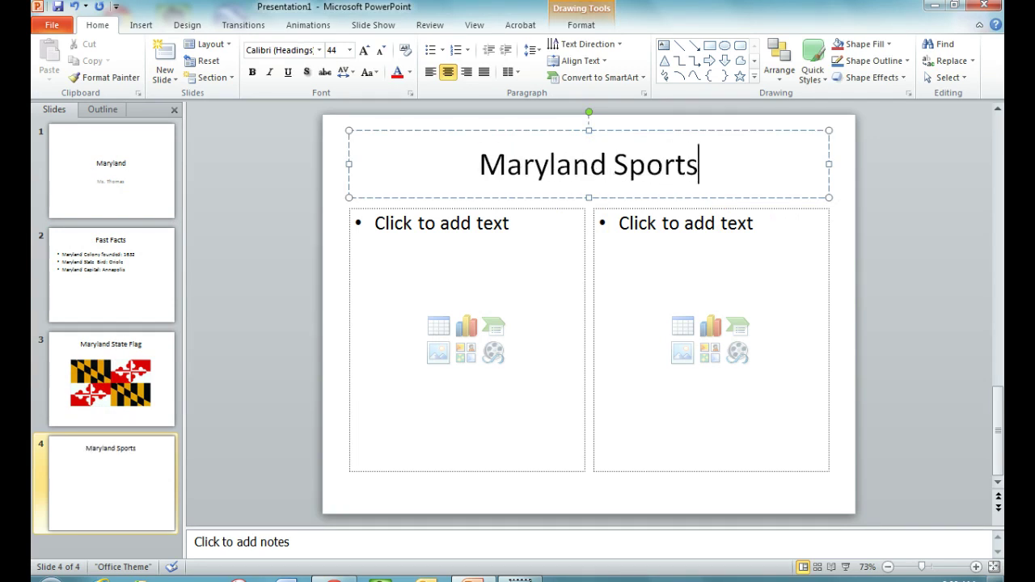
pyautogui.click(433, 353)
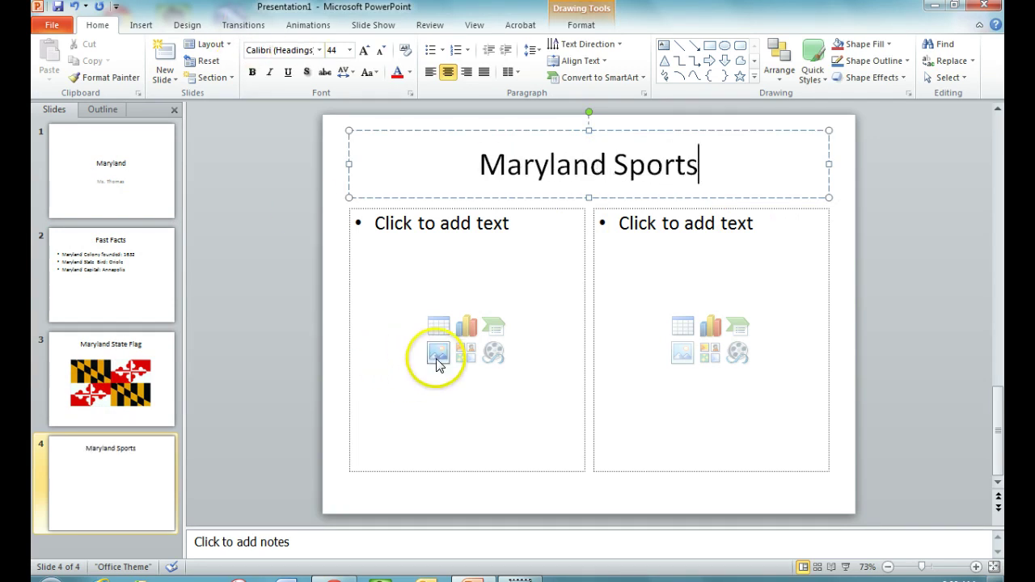
# Step: Insert the oriole bird image into the left content area of slide 4
pyautogui.click(437, 364)
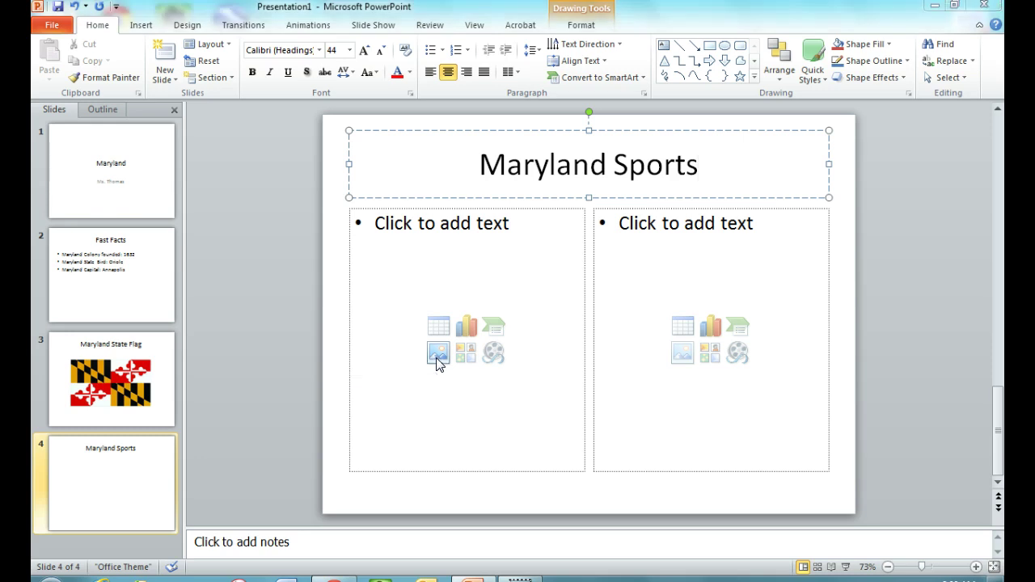
pyautogui.click(445, 114)
pyautogui.click(385, 340)
pyautogui.click(636, 231)
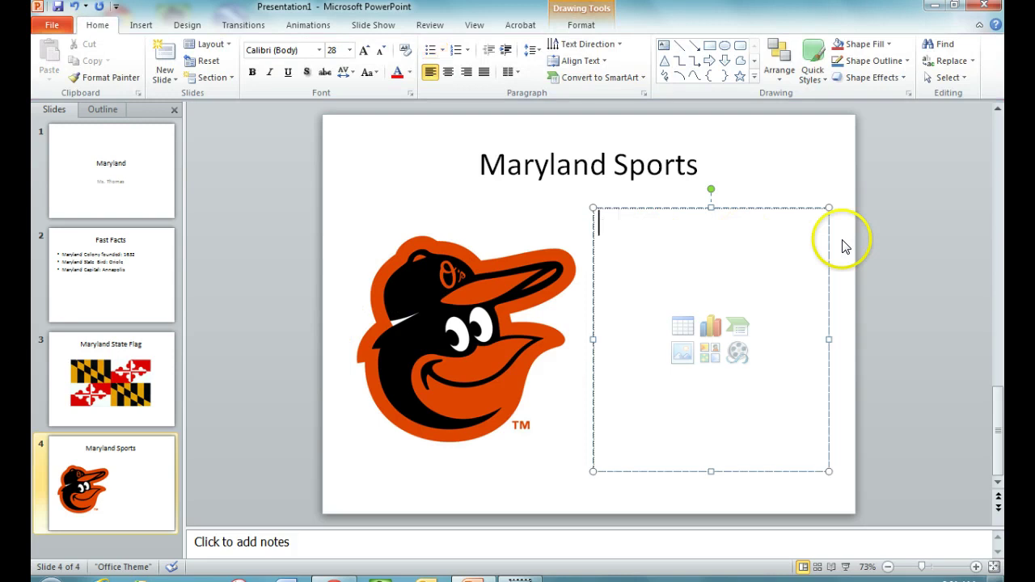
# Step: Type the Orioles-at-Camden-Yards sentence on the right, then shrink and lower its box beside the logo
pyautogui.write('T')
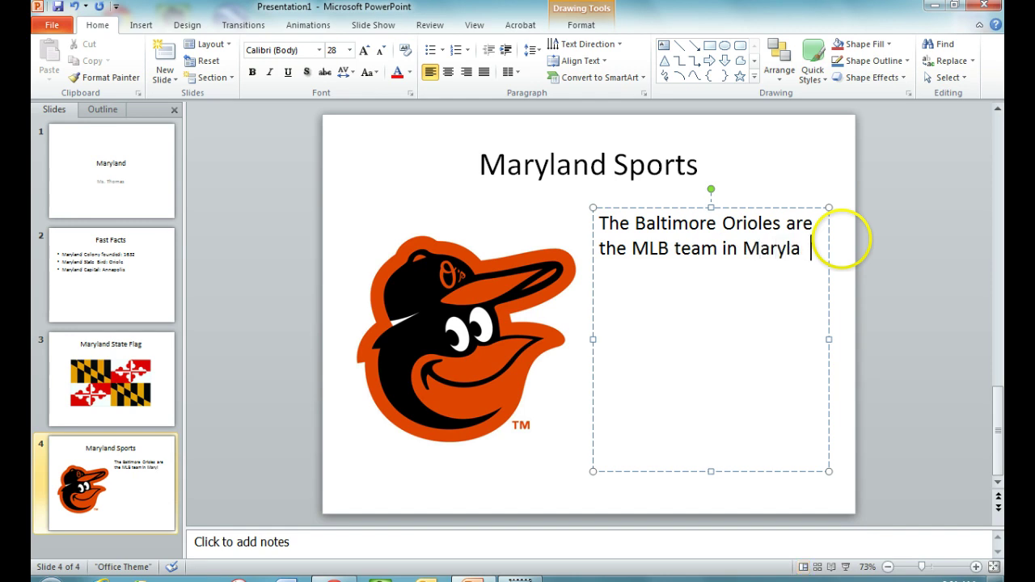
pyautogui.write('nd. They play at Camden Yards.')
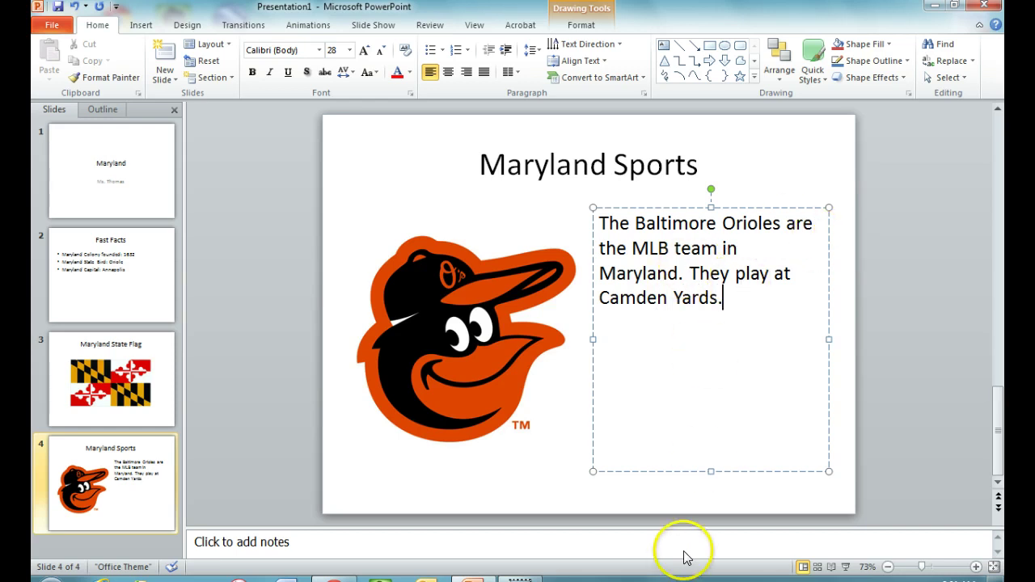
pyautogui.moveTo(708, 476); pyautogui.dragTo(697, 349)
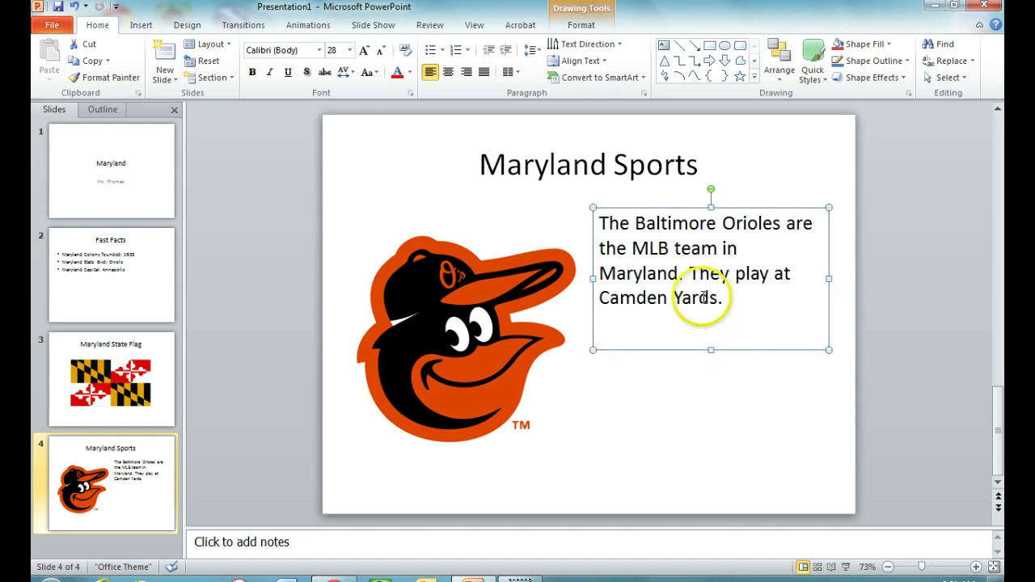
pyautogui.moveTo(752, 213); pyautogui.dragTo(758, 278)
pyautogui.click(948, 296)
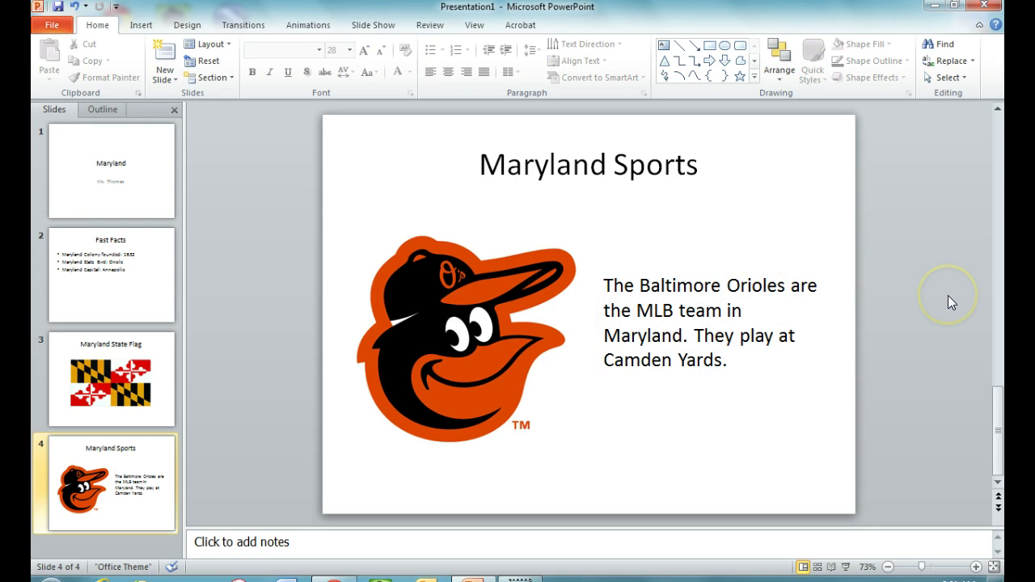